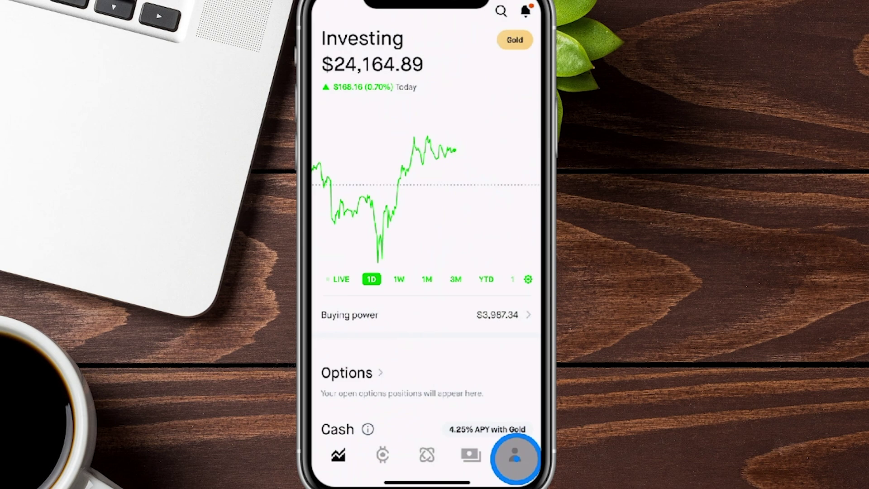
Step: Go to the account profile and open the hamburger account menu
left_click(515, 457)
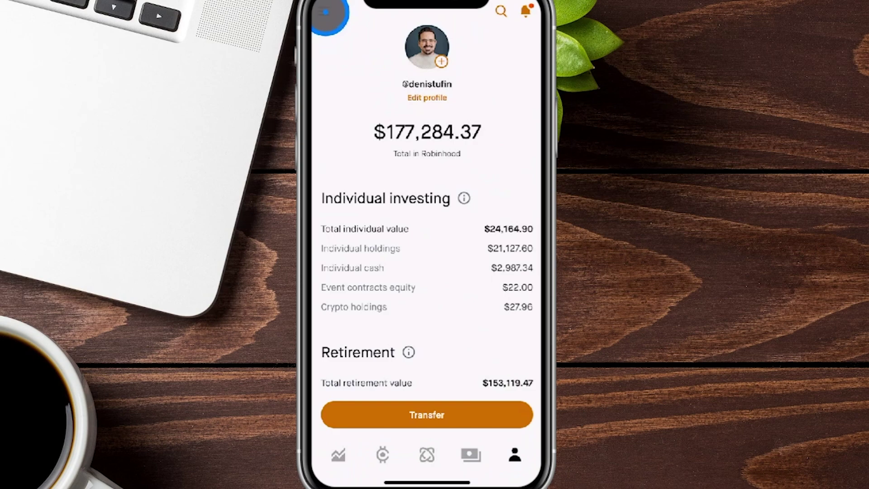
left_click(328, 14)
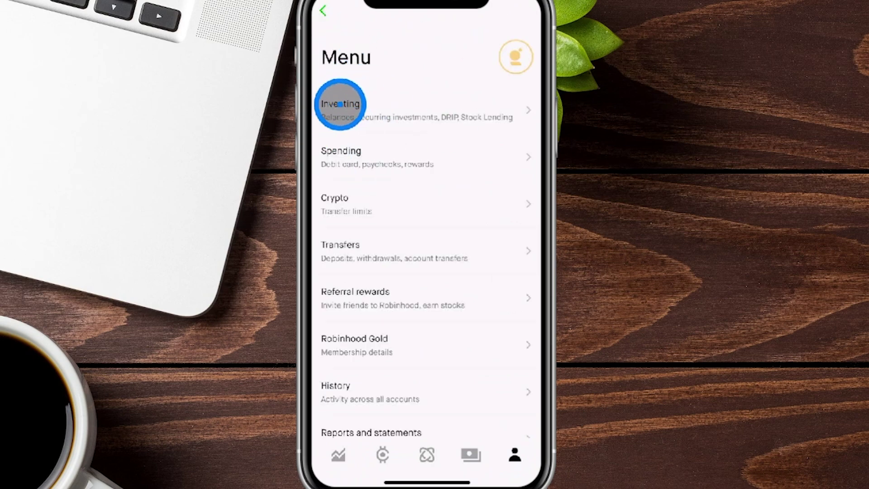
Step: Open Investing and scroll down to the Disabled dividend reinvestment section
left_click(342, 105)
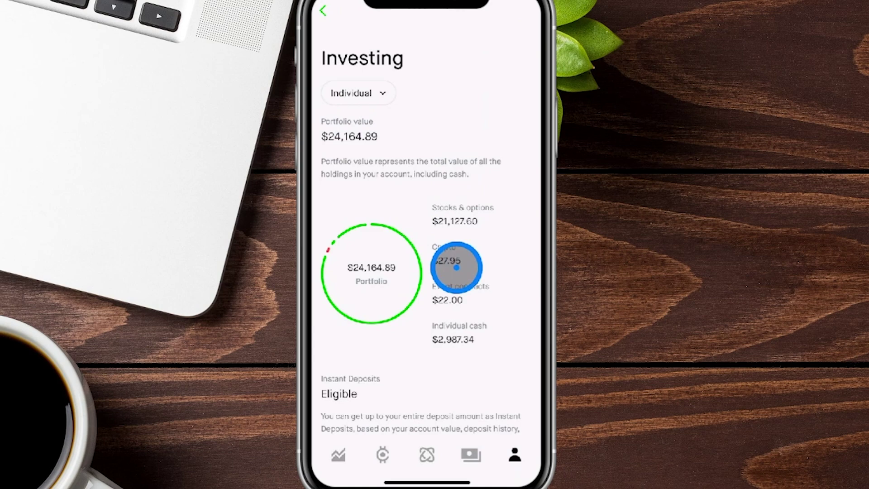
left_click_drag(462, 291, 486, 87)
left_click_drag(476, 291, 452, 101)
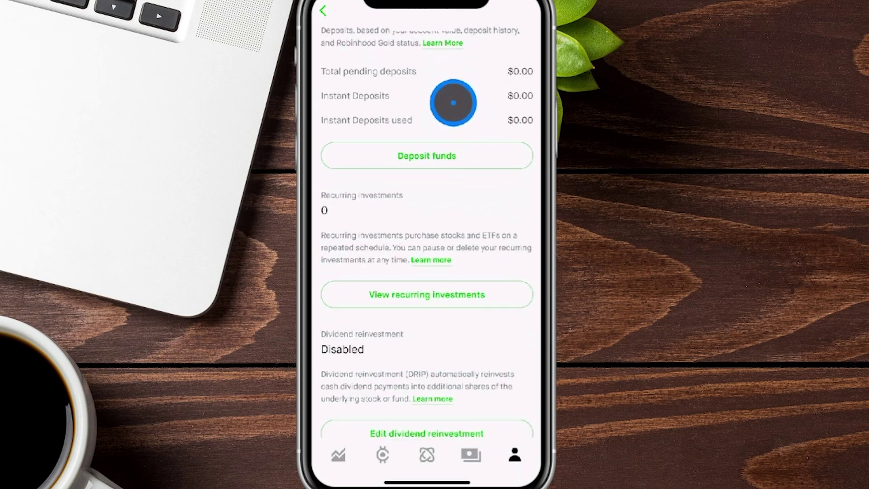
left_click_drag(468, 285, 461, 177)
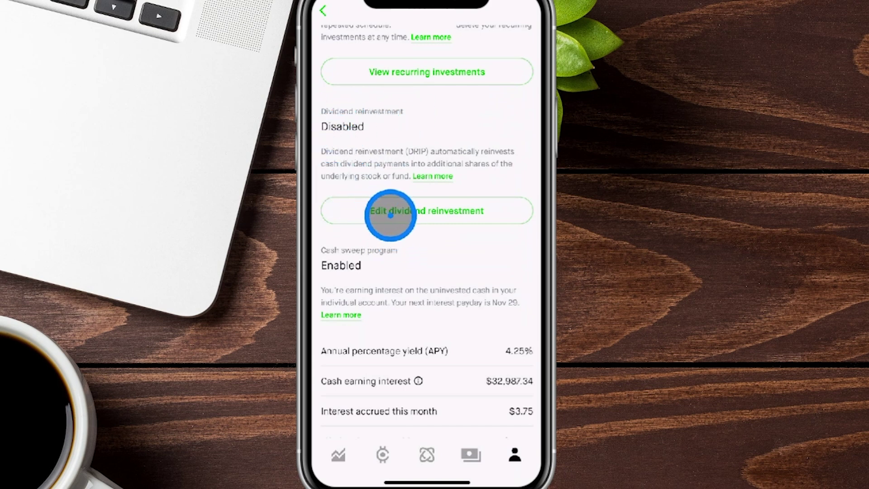
Step: Switch the Dividend reinvestment toggle on from the Edit dividend reinvestment settings
left_click(492, 215)
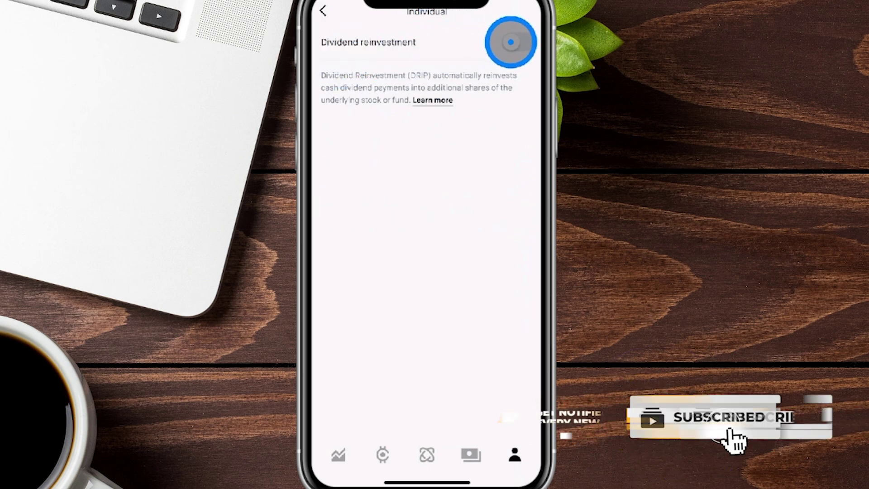
left_click(516, 42)
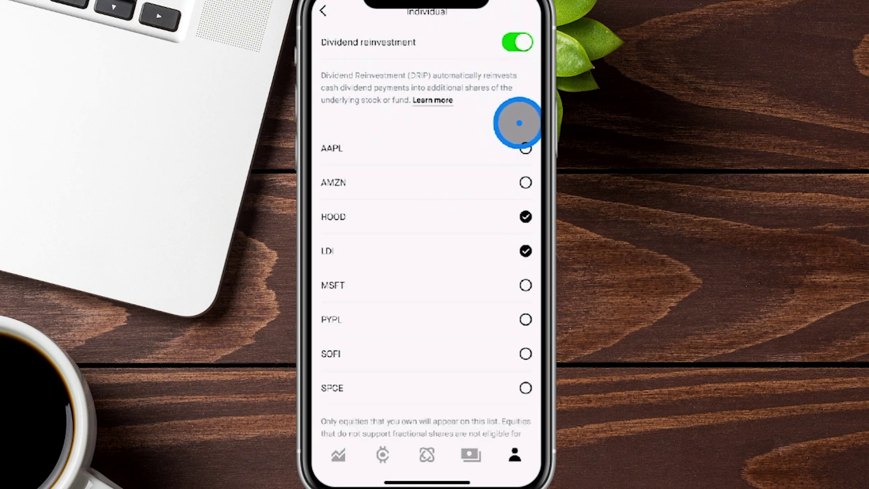
Step: Check AAPL, AMZN and MSFT for dividend reinvestment
left_click(526, 148)
left_click(525, 182)
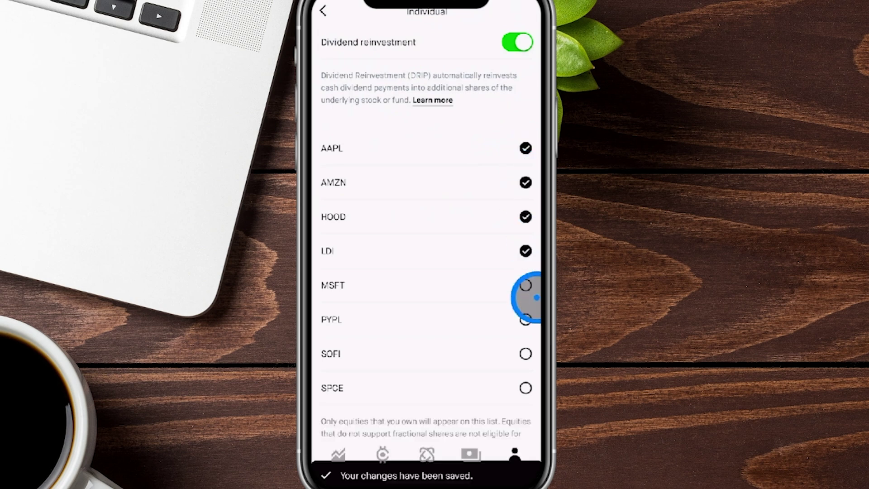
left_click(526, 286)
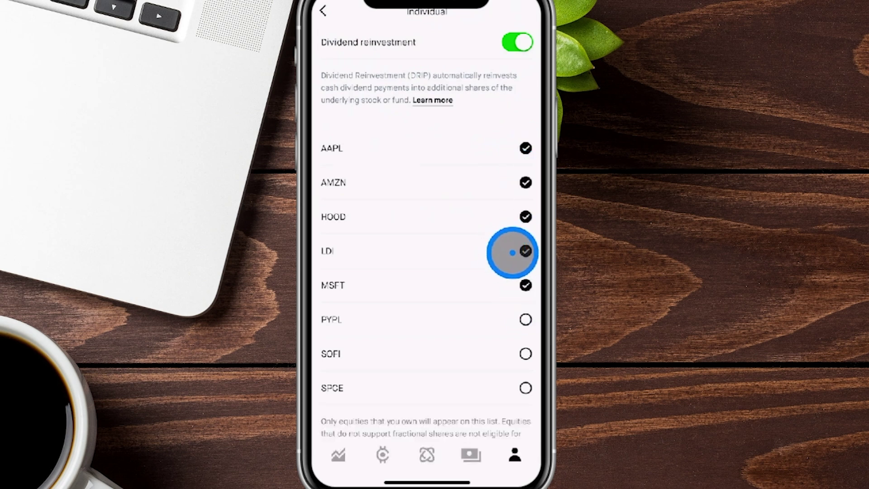